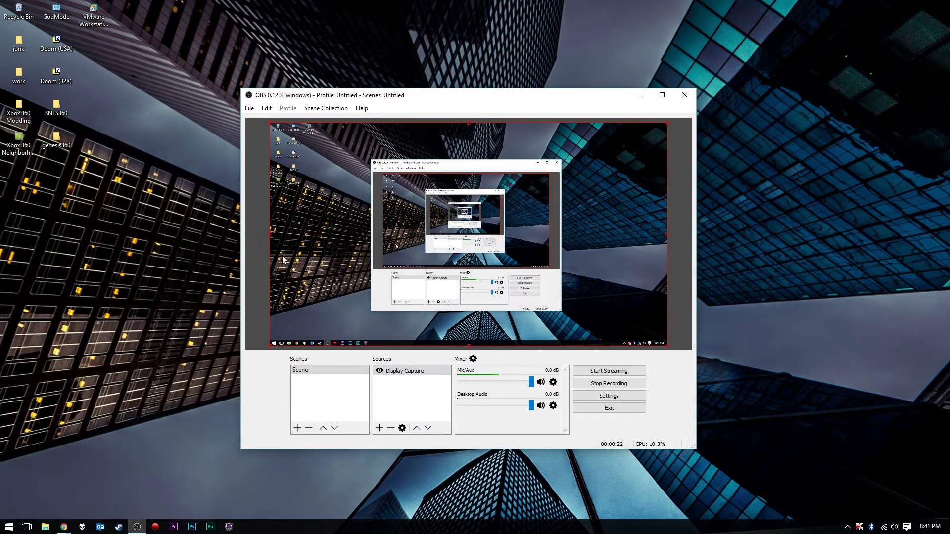
# Look over OBS's File and Edit menus, then launch Google Chrome from All Programs.
pyautogui.click(250, 107)
pyautogui.click(366, 90)
pyautogui.click(9, 527)
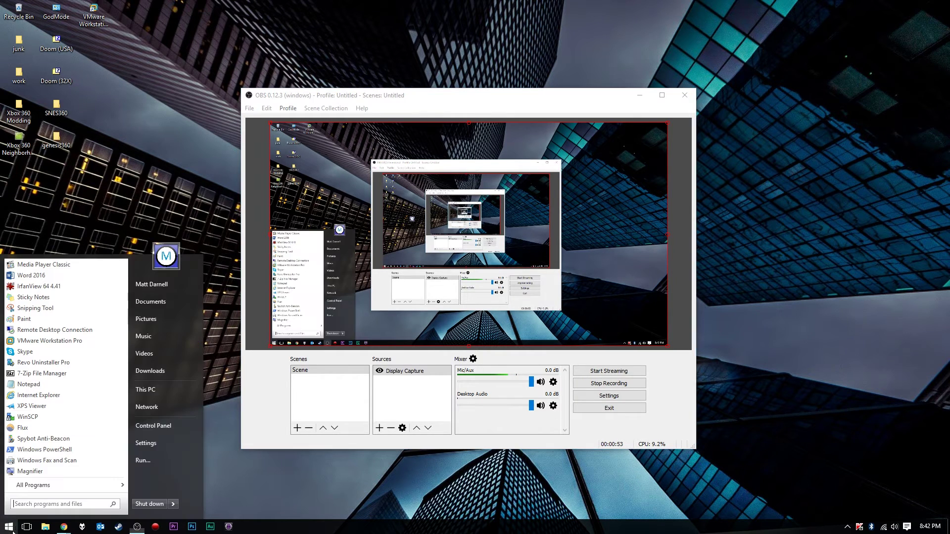
pyautogui.click(42, 488)
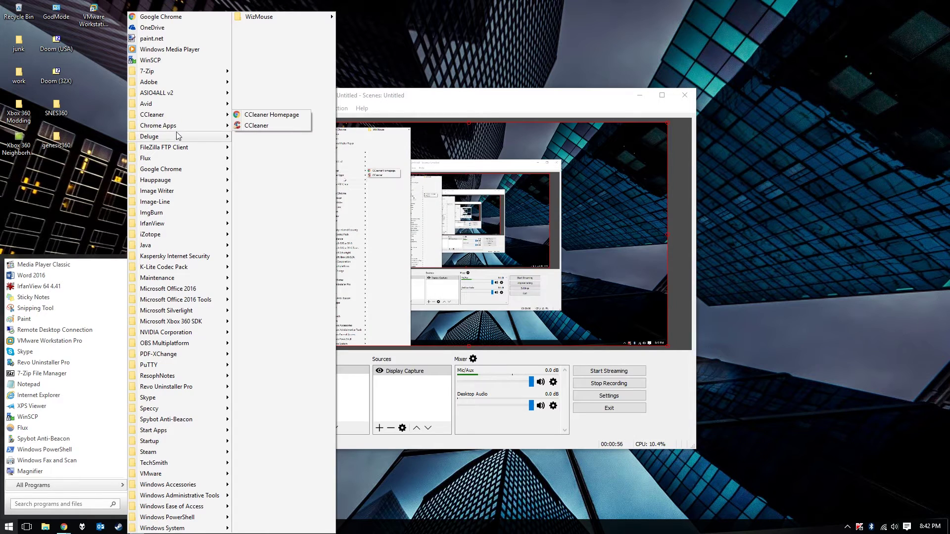
pyautogui.click(165, 18)
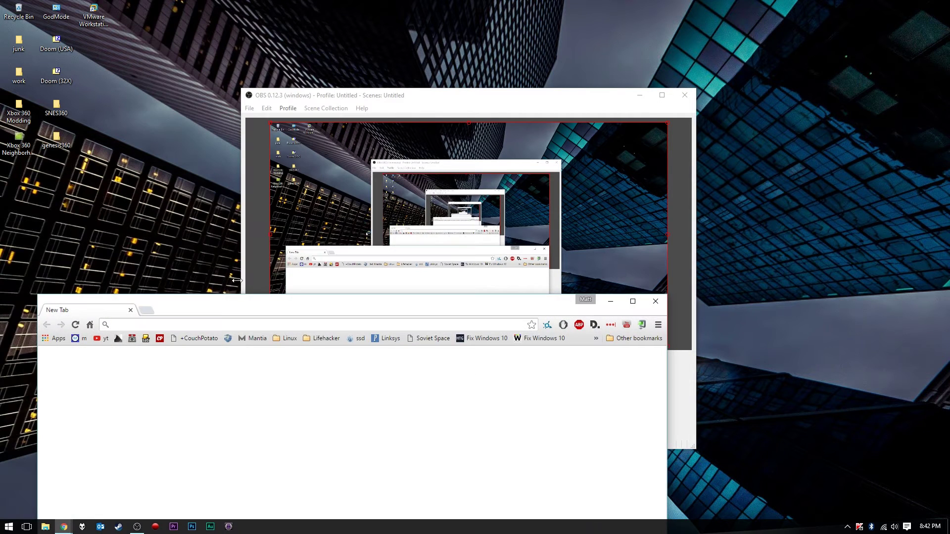
pyautogui.moveTo(249, 310); pyautogui.dragTo(344, 58)
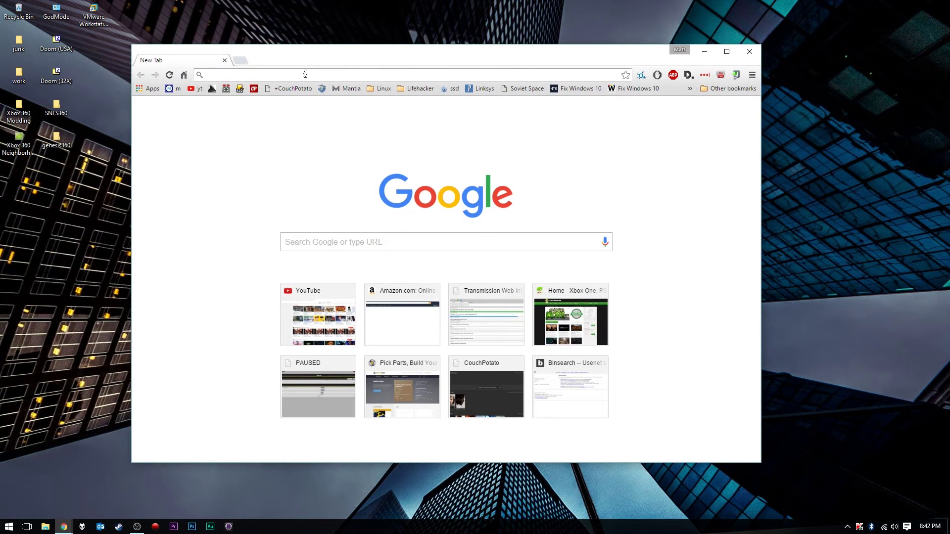
# Search Google for obs and scroll through the obsproject.com download page.
pyautogui.write('obs')
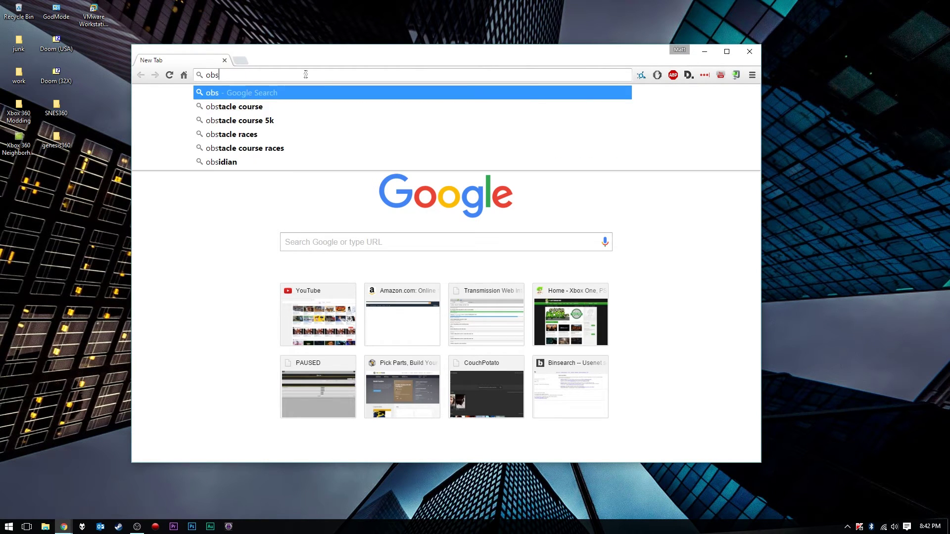
pyautogui.press('Return')
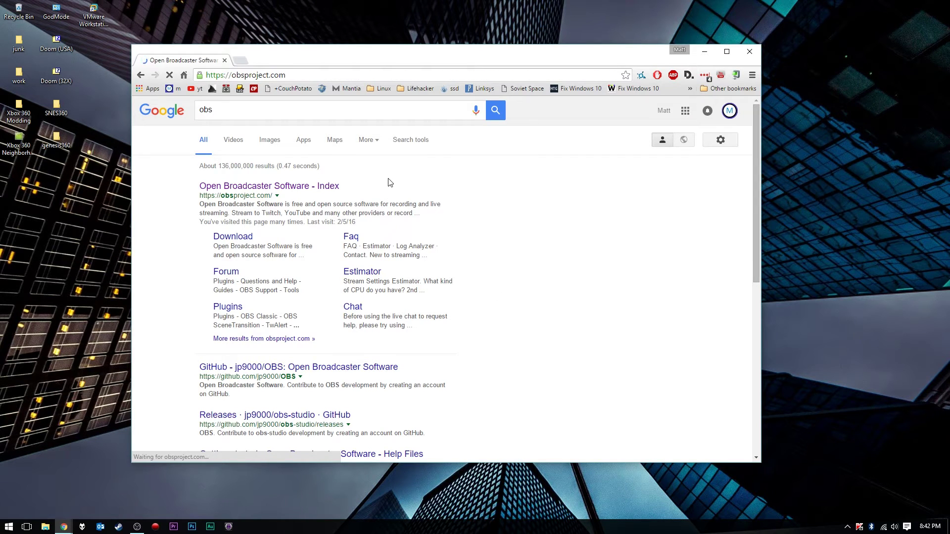
pyautogui.moveTo(361, 54); pyautogui.dragTo(378, 56)
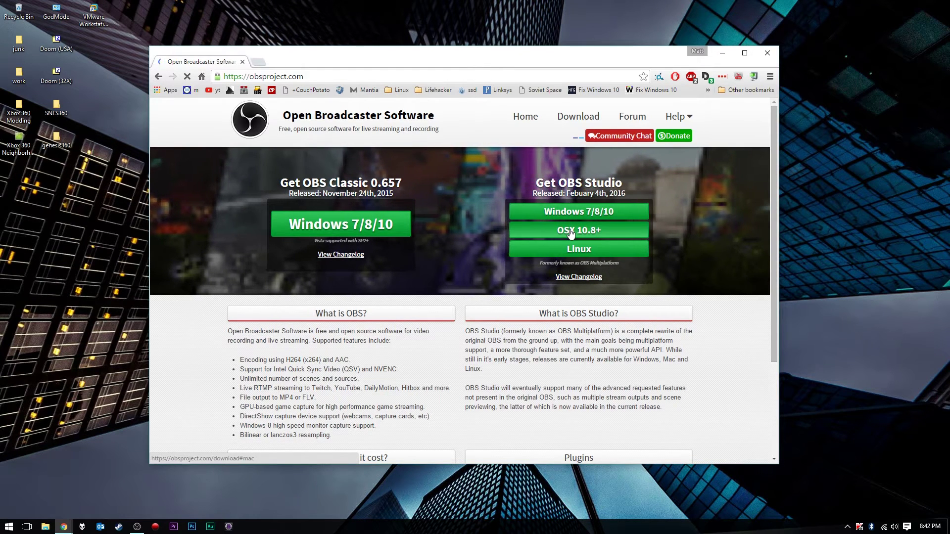
pyautogui.scroll(-2, 569, 248)
pyautogui.scroll(2, 589, 233)
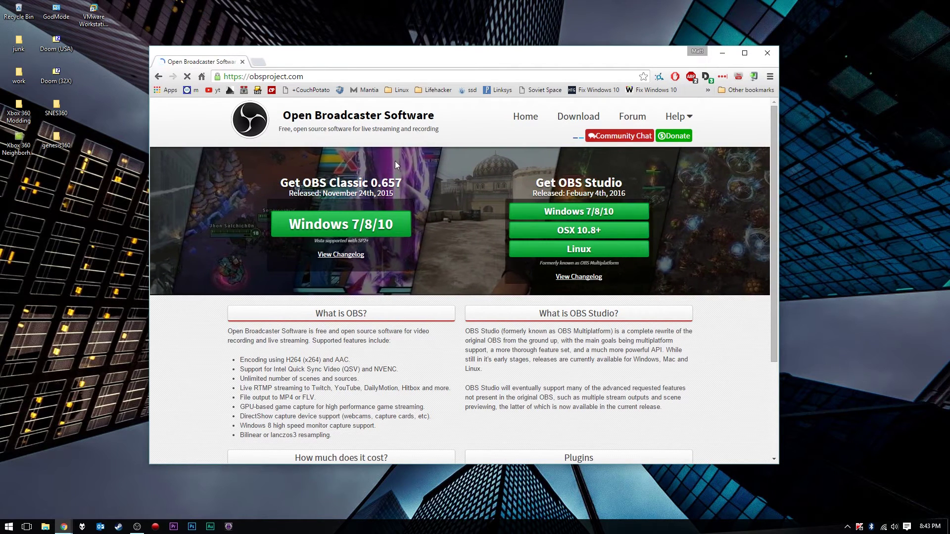
pyautogui.moveTo(774, 215)
pyautogui.mouseDown()
pyautogui.moveTo(775, 231)
pyautogui.moveTo(775, 221)
pyautogui.mouseUp()
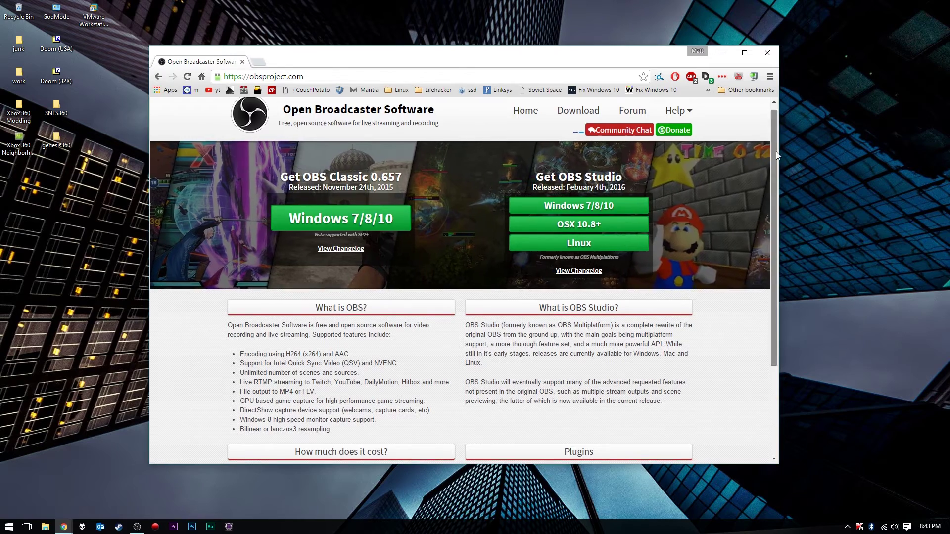
pyautogui.scroll(-3, 667, 285)
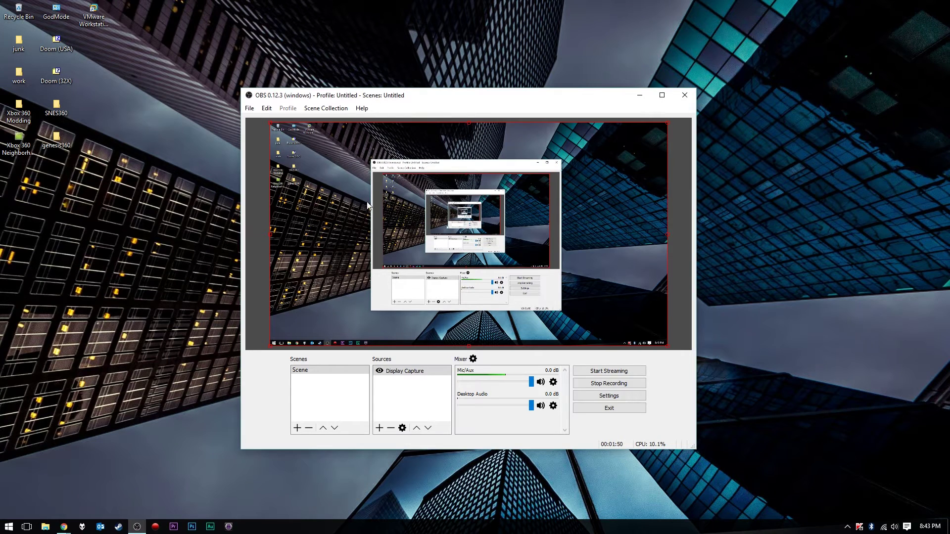
# Select the scene named Scene and show the Sources list's Add submenu of source types.
pyautogui.click(305, 374)
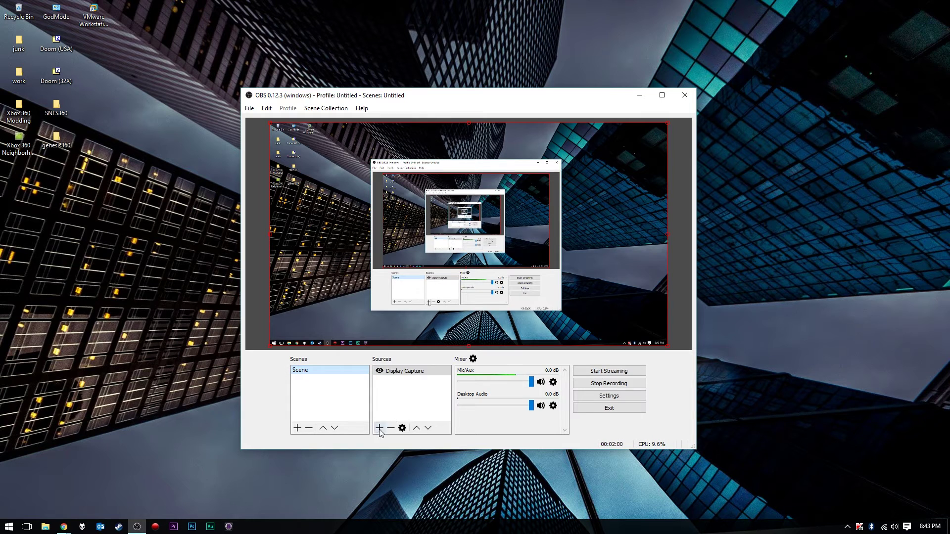
pyautogui.rightClick(391, 394)
pyautogui.moveTo(401, 400)
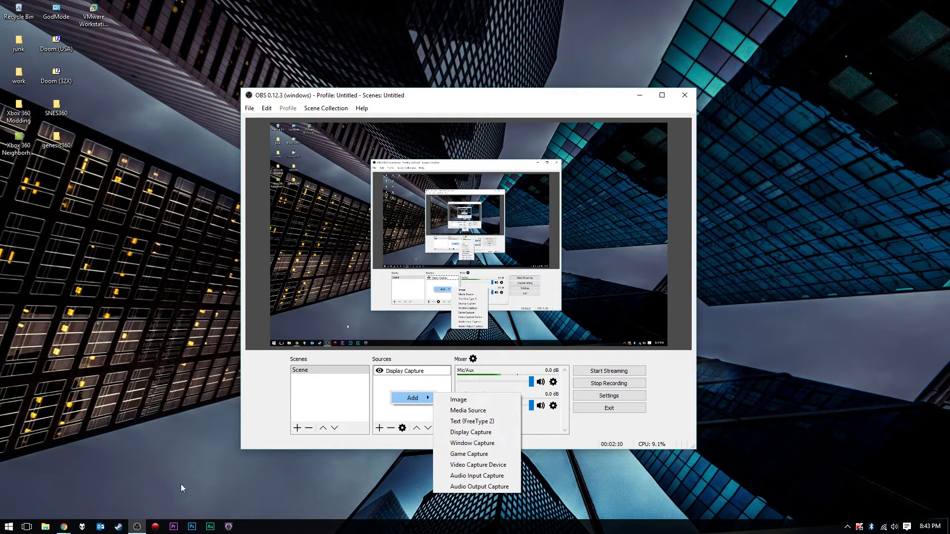
pyautogui.press('Escape')
pyautogui.click(413, 404)
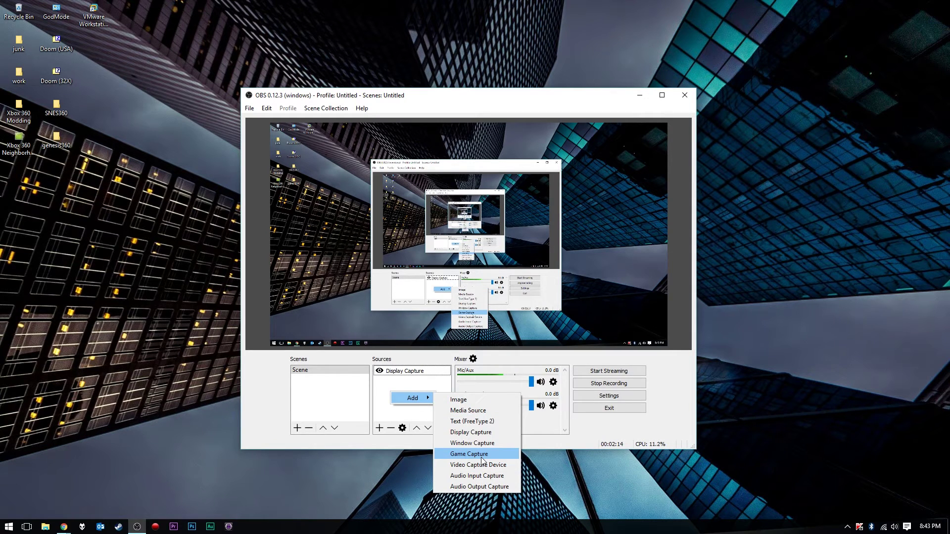
pyautogui.click(450, 448)
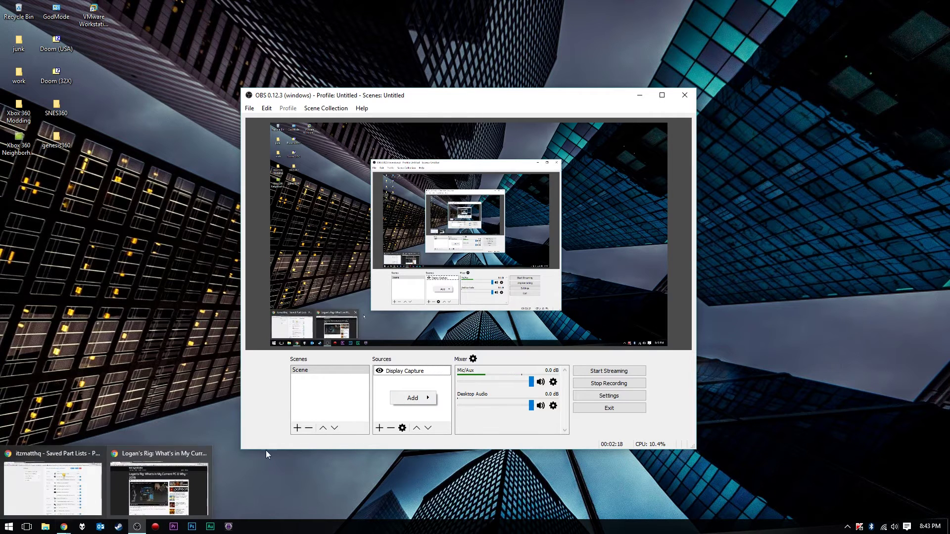
pyautogui.moveTo(407, 400)
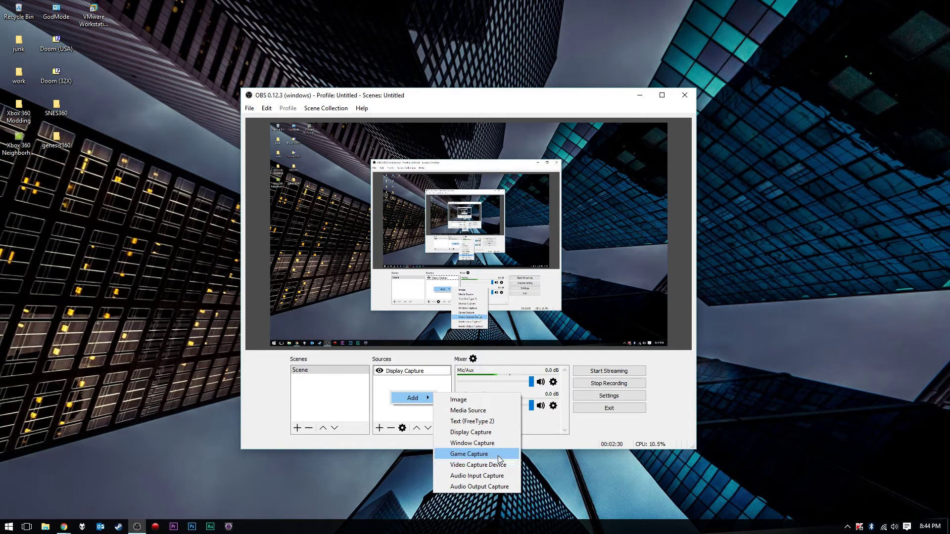
# Add a Window Capture source with its default name and Window Class match priority.
pyautogui.click(494, 443)
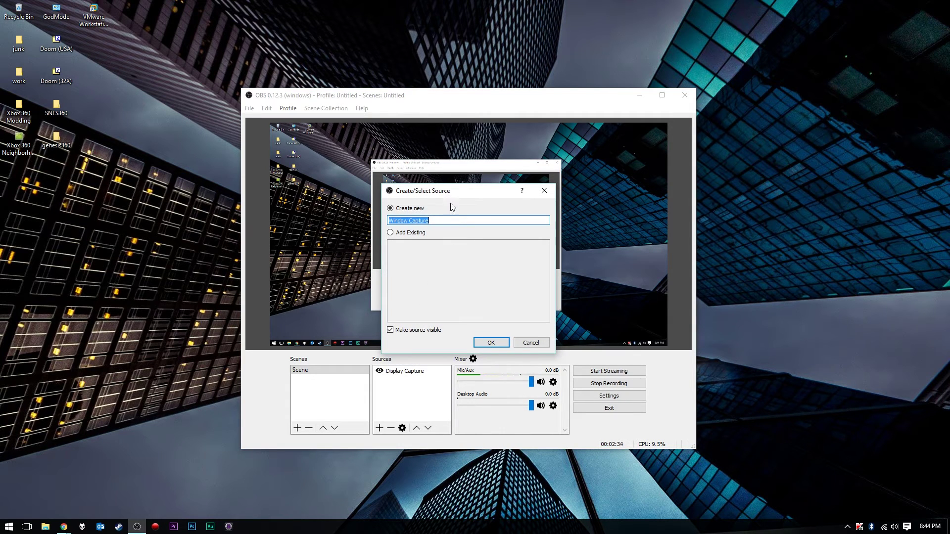
pyautogui.click(490, 342)
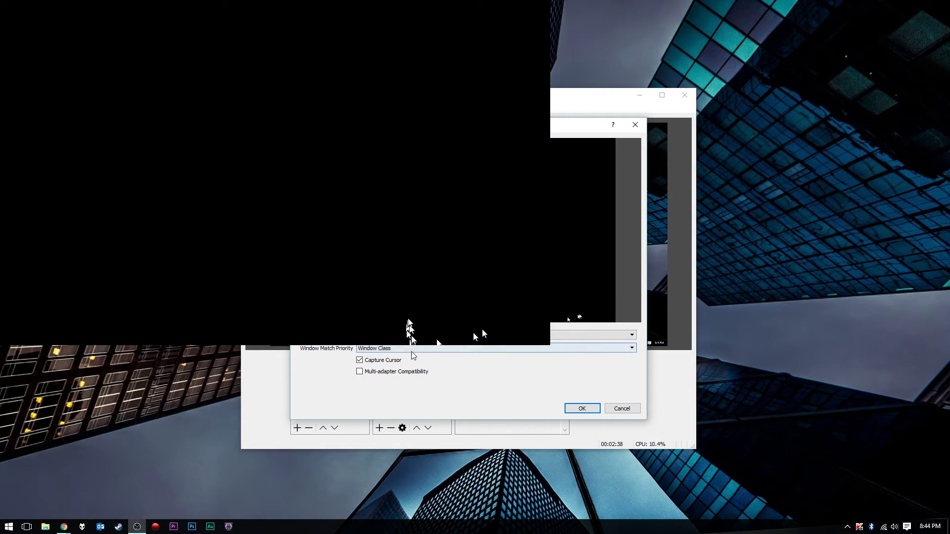
pyautogui.click(414, 349)
pyautogui.click(415, 355)
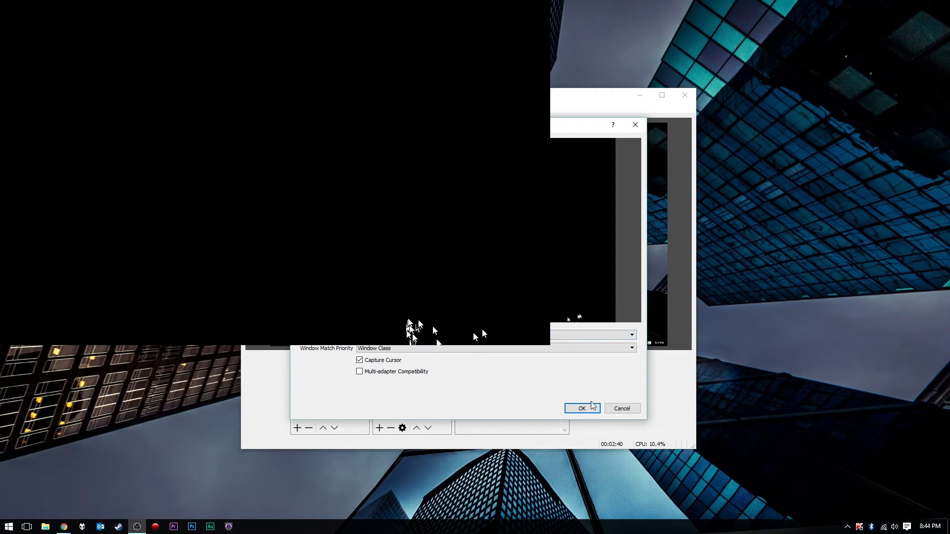
pyautogui.click(621, 409)
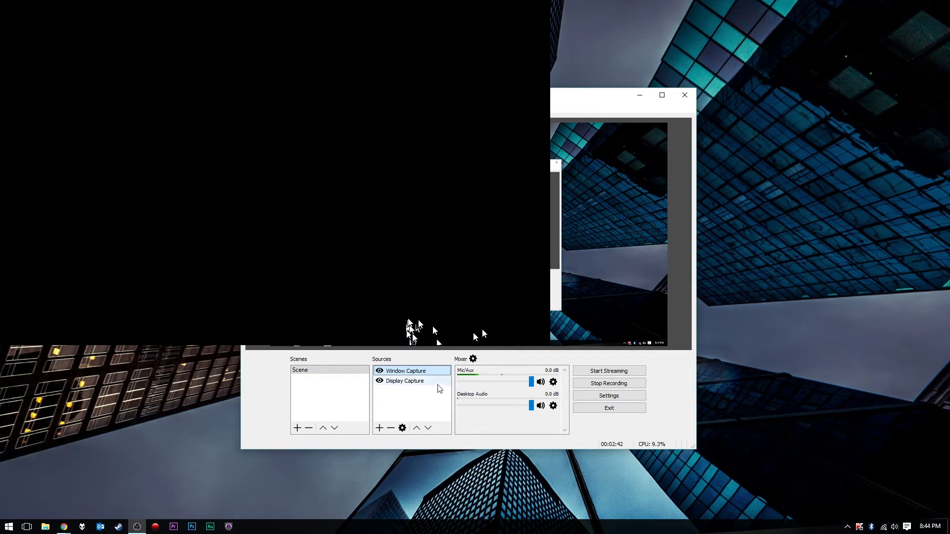
# Remove the Window Capture source, leaving only Display Capture in the scene.
pyautogui.click(399, 385)
pyautogui.click(408, 372)
pyautogui.click(396, 429)
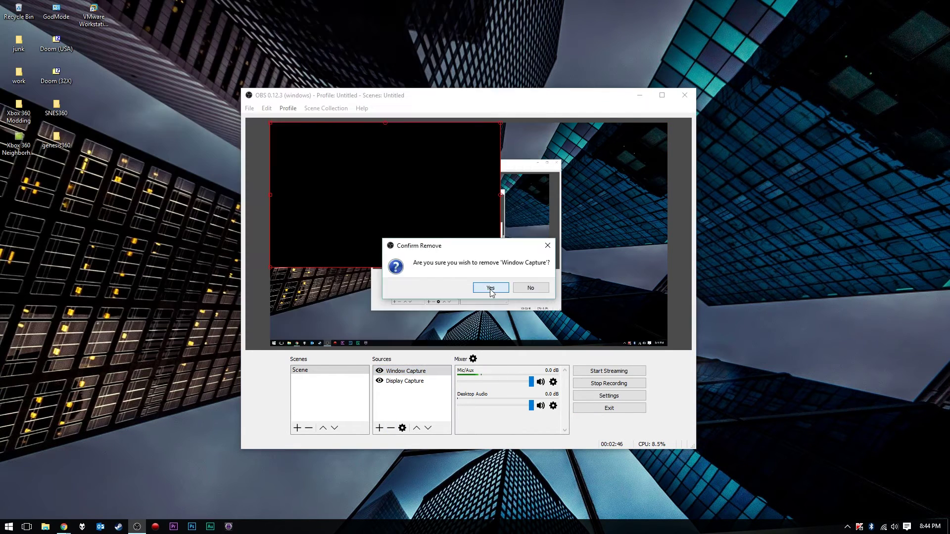
pyautogui.press('Return')
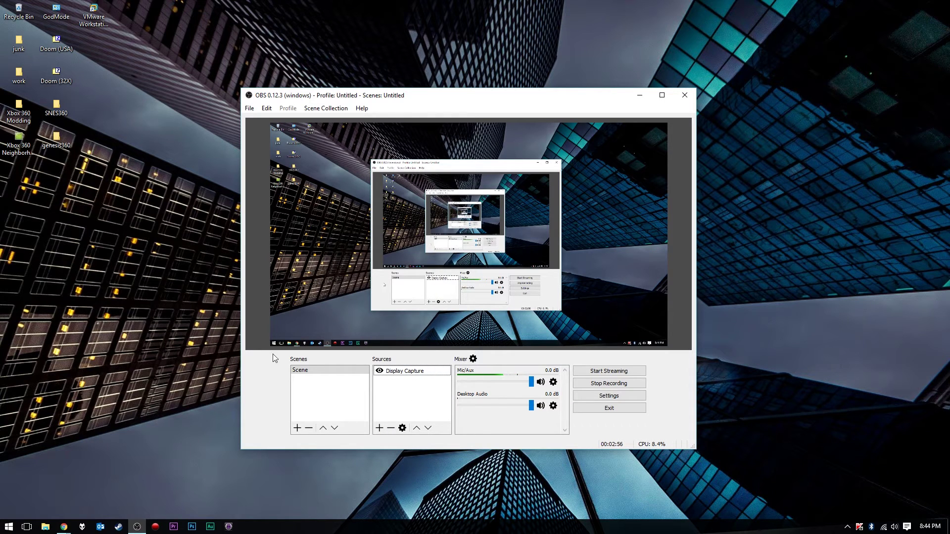
pyautogui.click(755, 458)
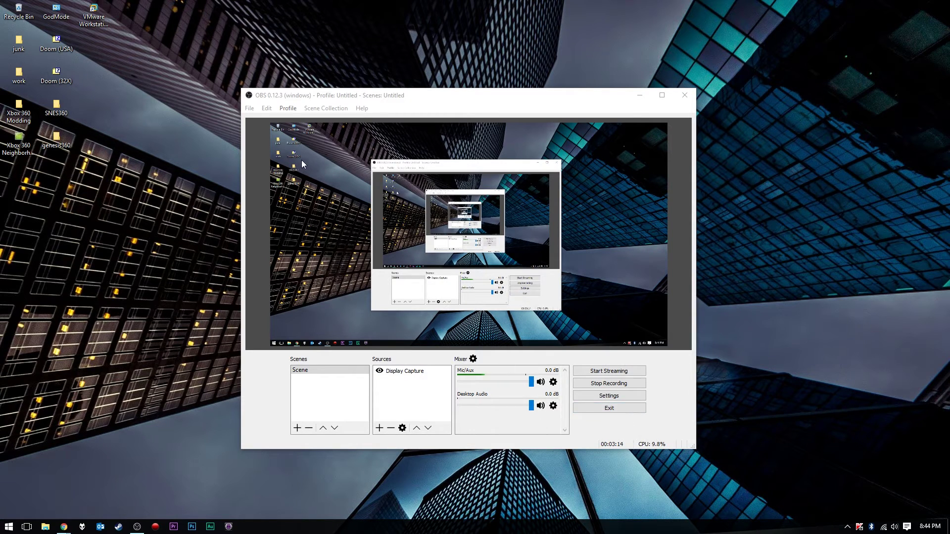
pyautogui.click(318, 96)
# Change the theme to Dark under Settings > General.
pyautogui.click(249, 108)
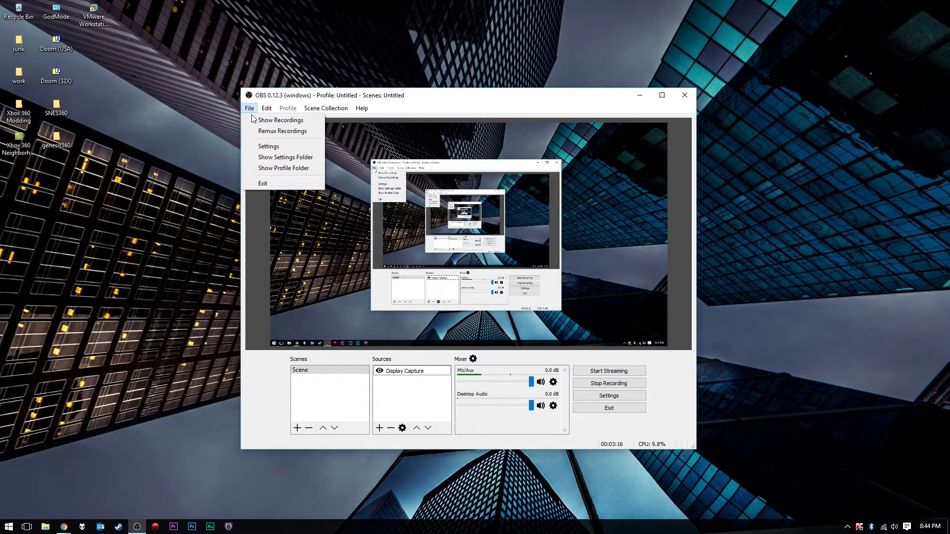
pyautogui.click(273, 143)
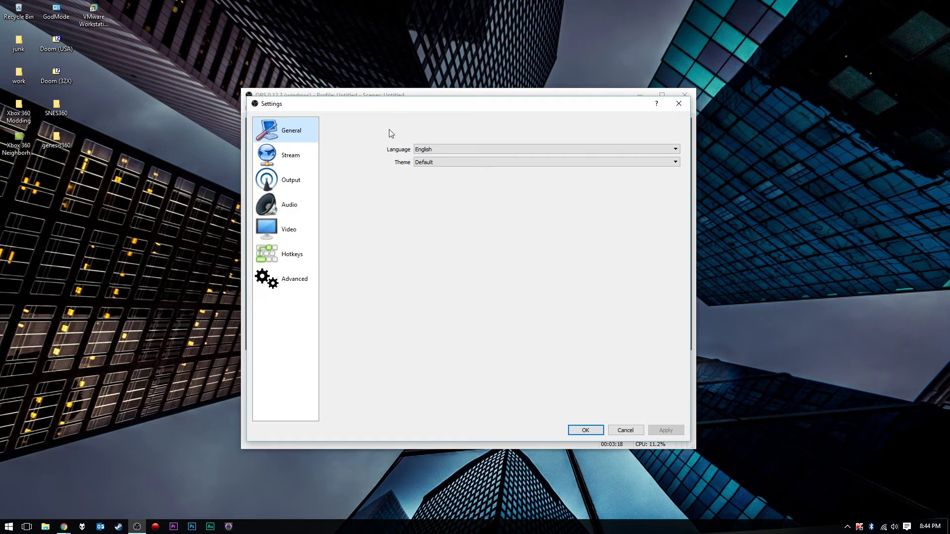
pyautogui.moveTo(402, 112); pyautogui.dragTo(501, 182)
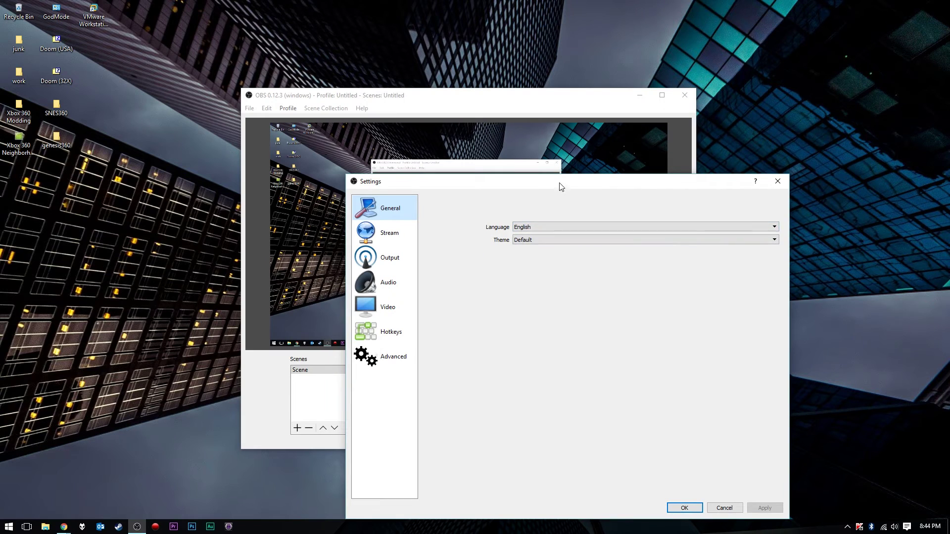
pyautogui.moveTo(559, 169); pyautogui.dragTo(577, 144)
pyautogui.click(575, 197)
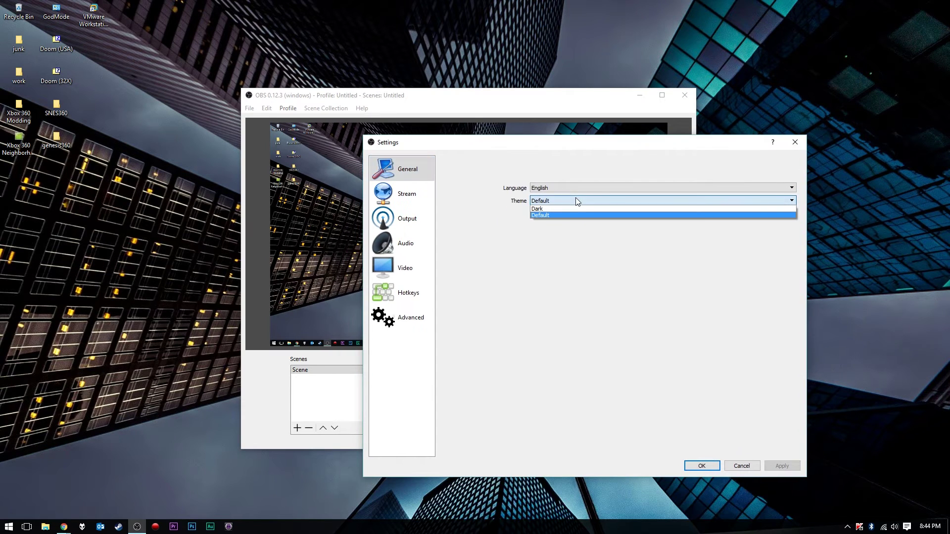
pyautogui.click(559, 209)
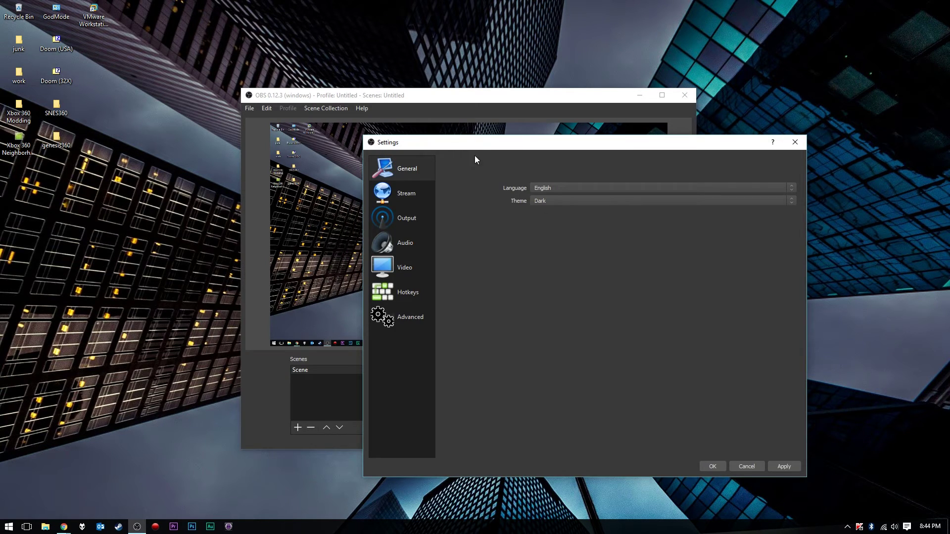
pyautogui.moveTo(480, 143); pyautogui.dragTo(529, 123)
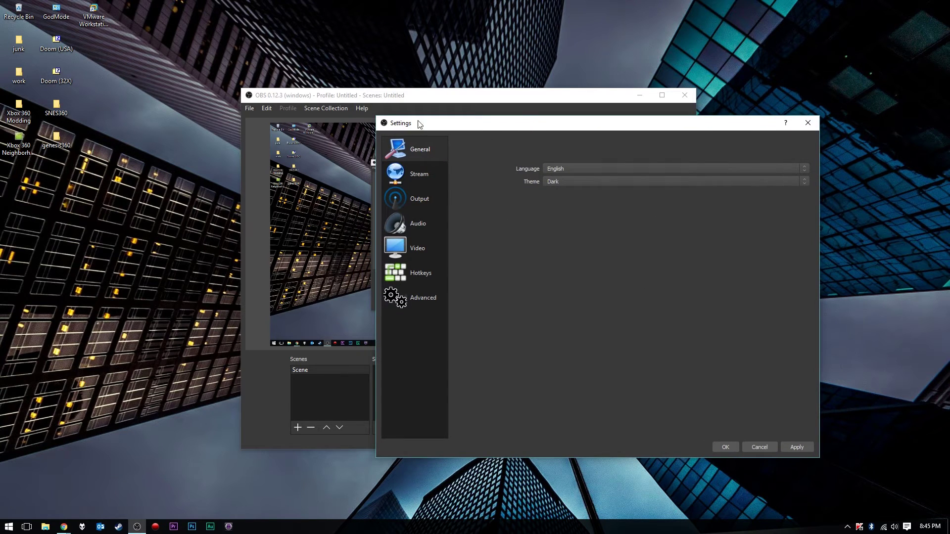
pyautogui.click(416, 178)
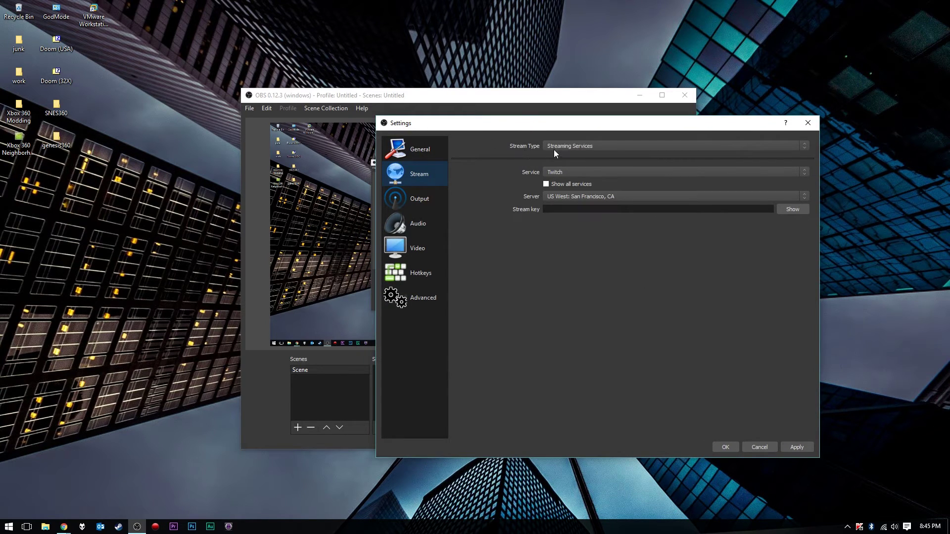
# Check the Stream service list, keeping Twitch as the streaming service.
pyautogui.click(569, 172)
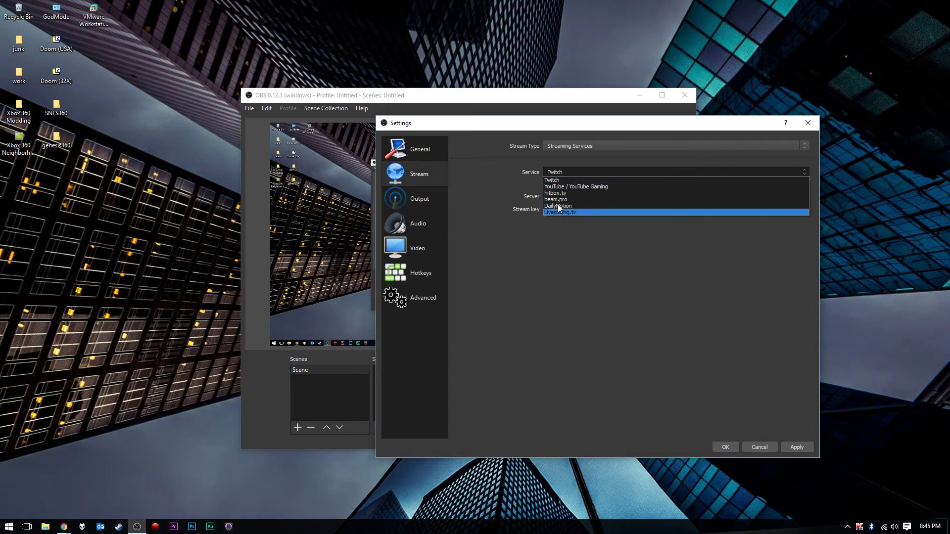
pyautogui.click(563, 308)
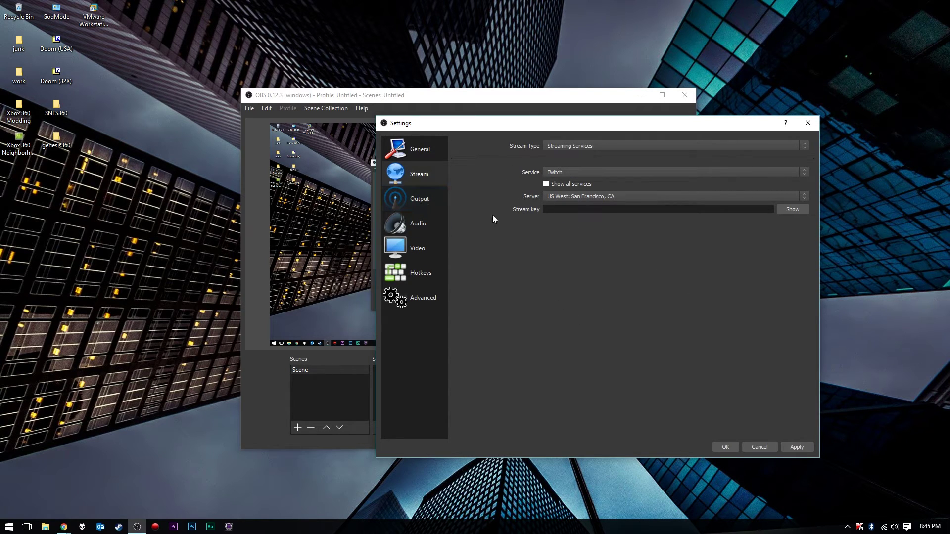
pyautogui.click(434, 207)
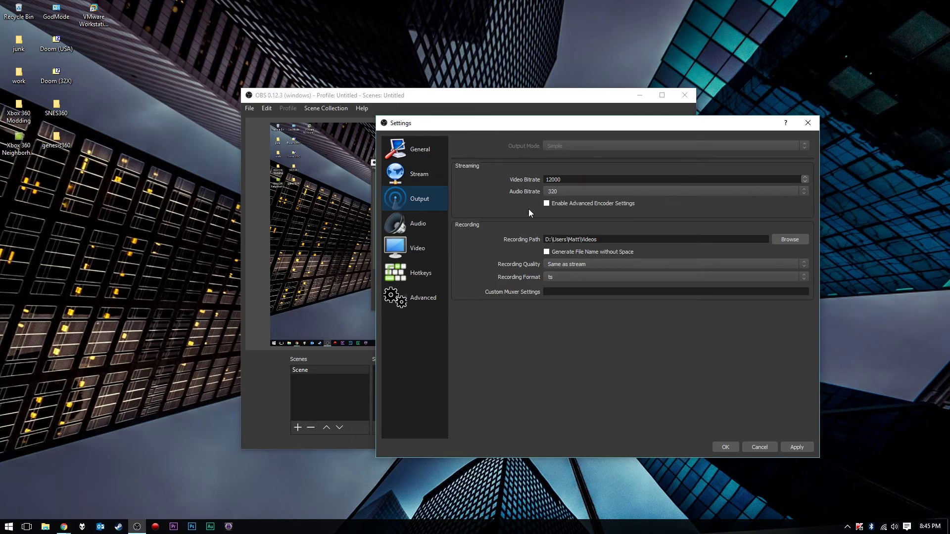
# In Output settings, keep audio bitrate at 320 and recording format as ts.
pyautogui.moveTo(498, 129); pyautogui.dragTo(454, 171)
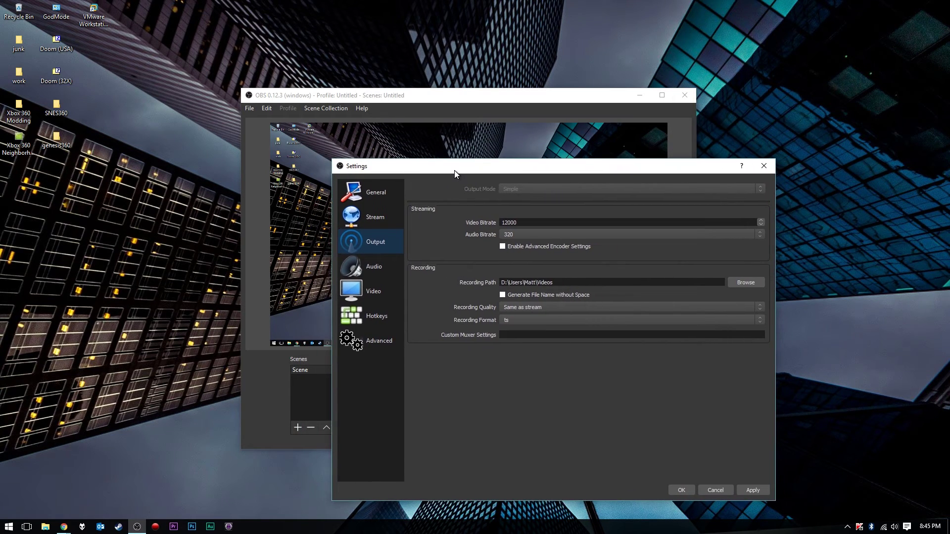
pyautogui.click(517, 234)
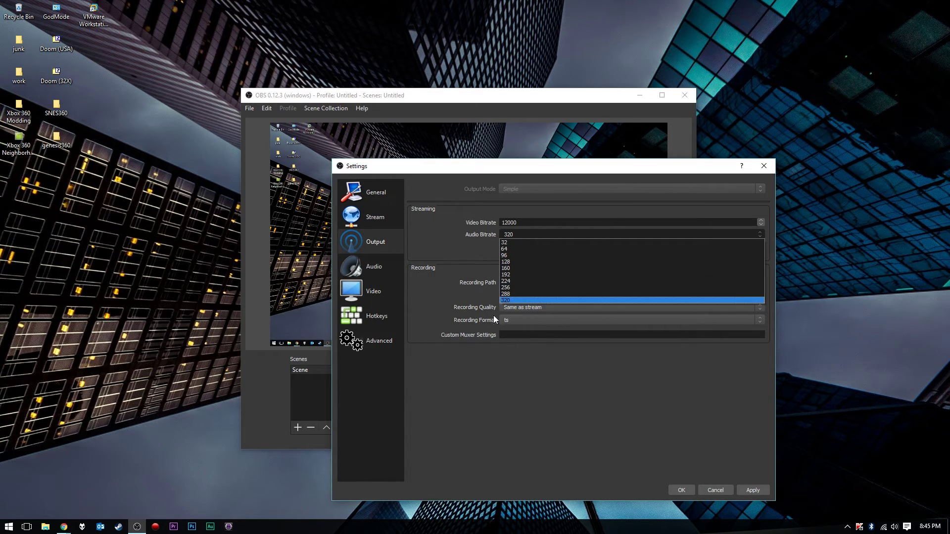
pyautogui.click(470, 264)
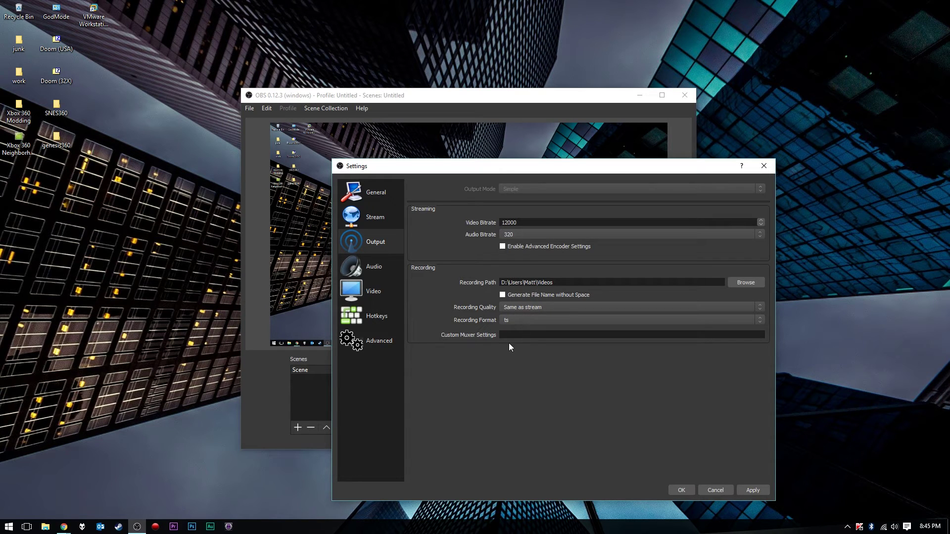
pyautogui.click(520, 321)
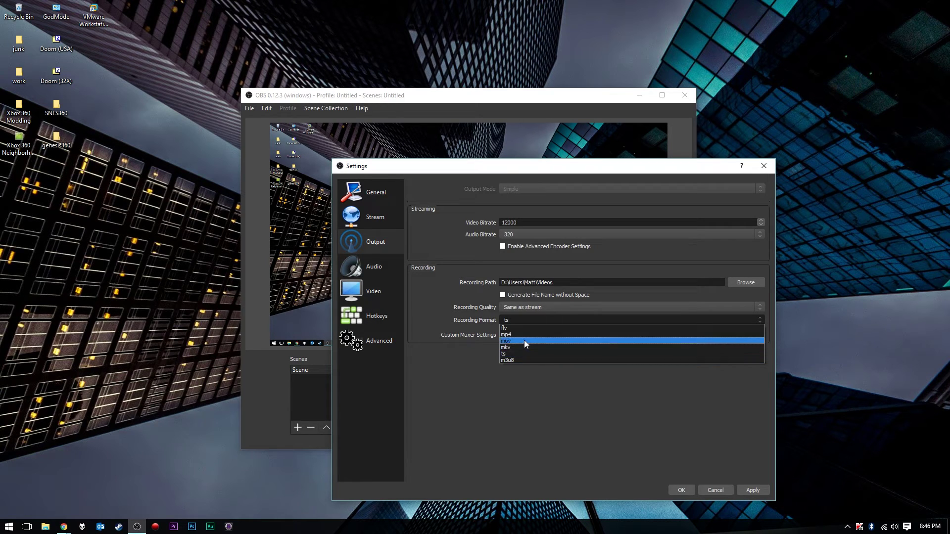
pyautogui.click(492, 415)
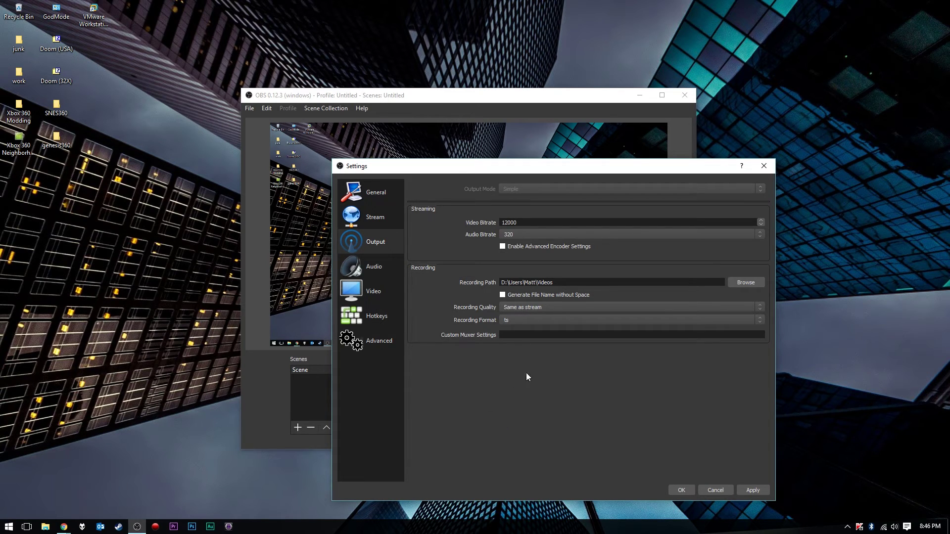
# Leave the audio sample rate at 44.1khz and the channels at Stereo.
pyautogui.click(392, 268)
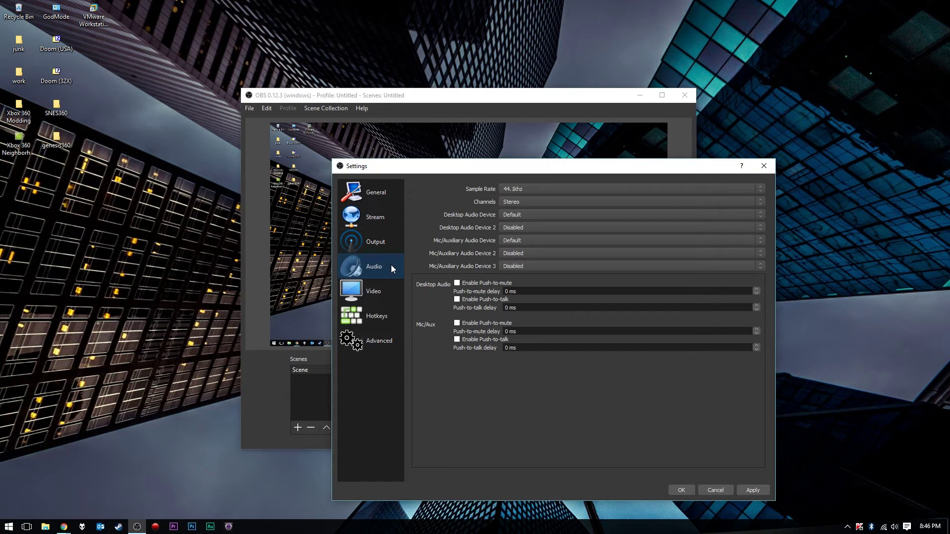
pyautogui.click(518, 188)
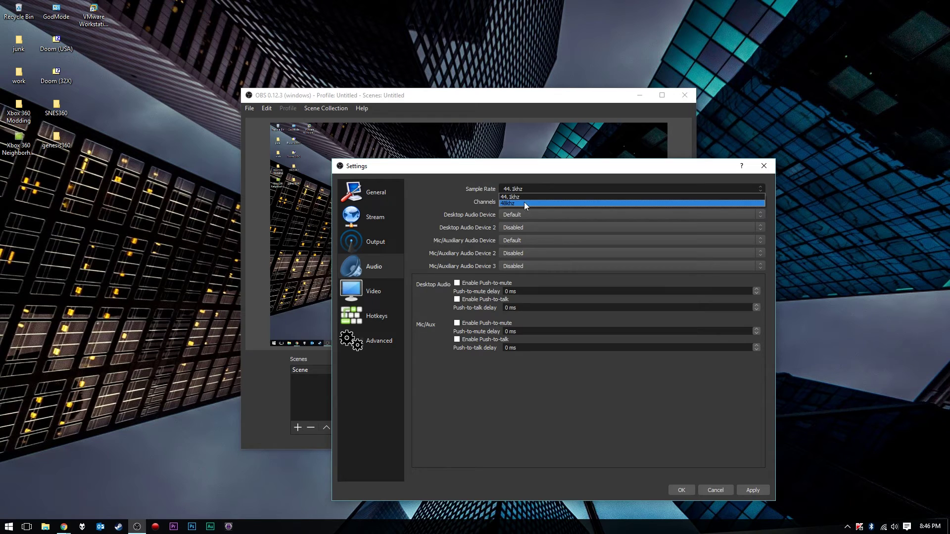
pyautogui.click(436, 186)
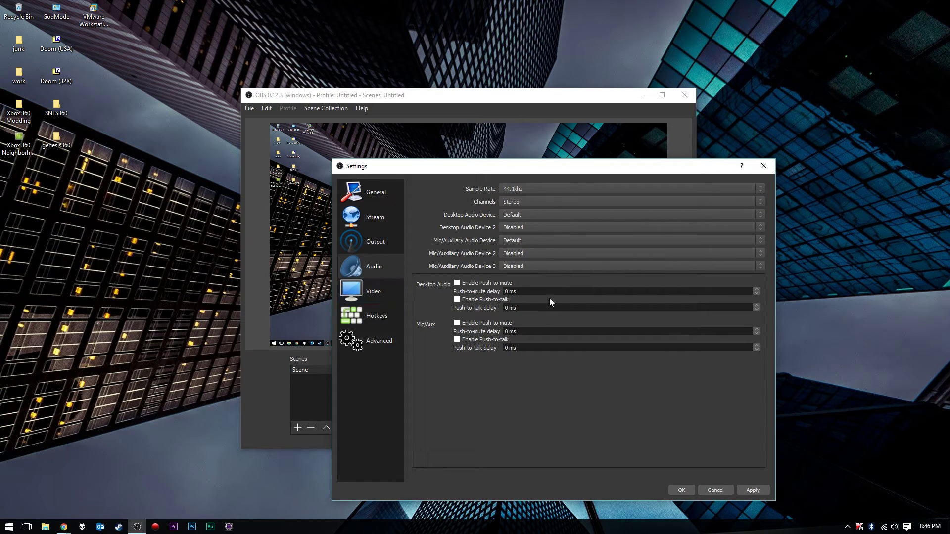
pyautogui.click(538, 202)
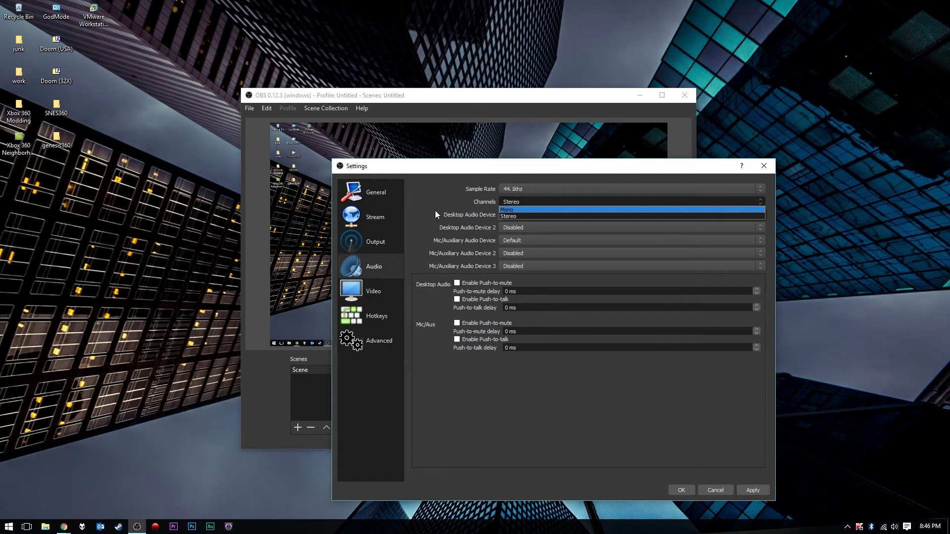
pyautogui.click(431, 191)
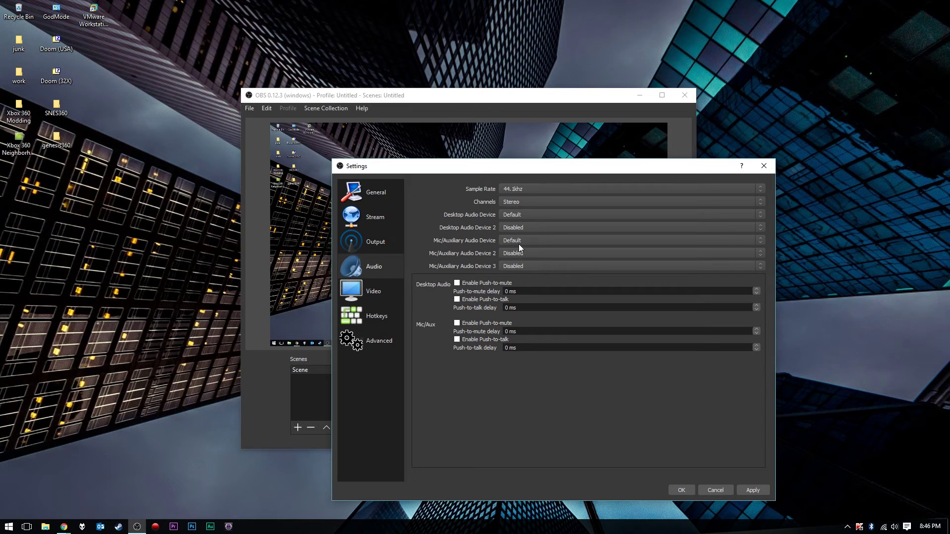
# Check the Video settings, locked with a red warning while output is active.
pyautogui.click(373, 291)
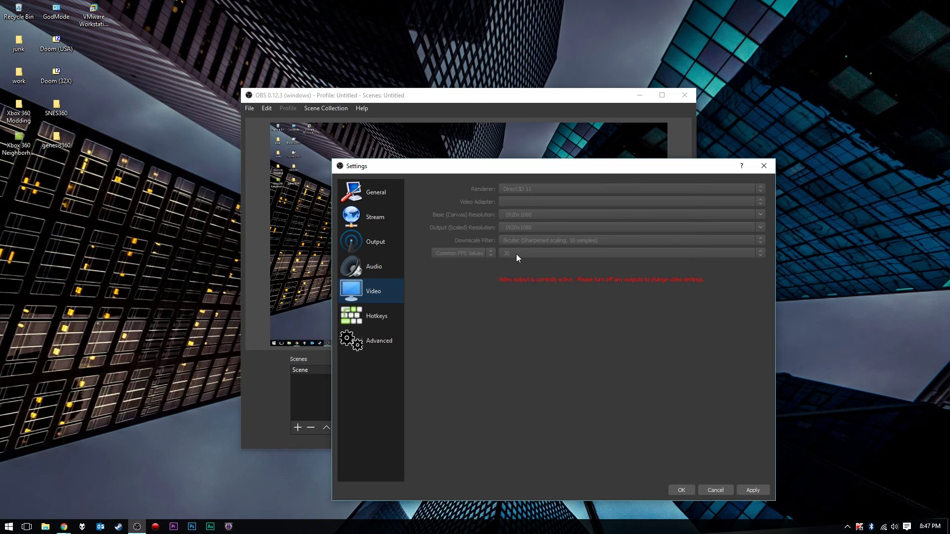
pyautogui.click(376, 316)
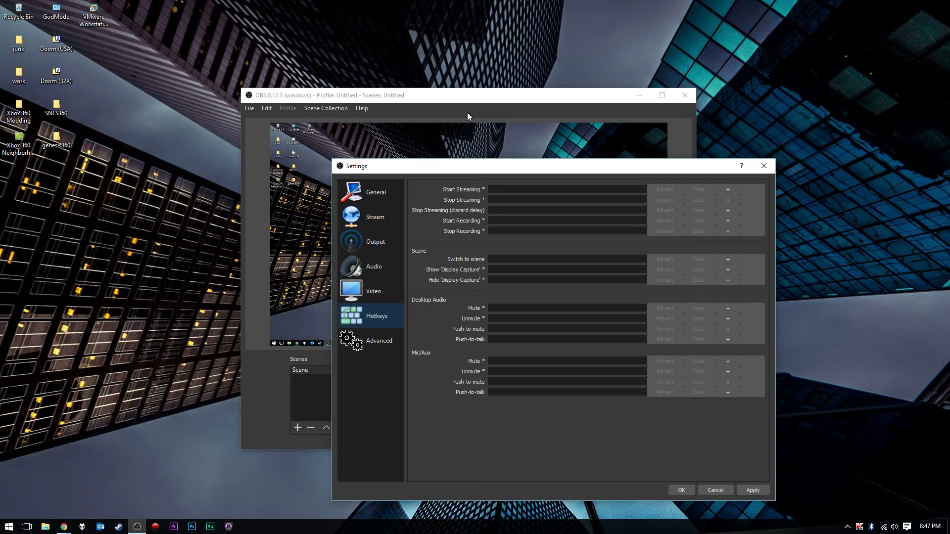
# Review the Advanced settings: stream delay off, automatic reconnect on with 20 maximum retries.
pyautogui.moveTo(525, 166); pyautogui.dragTo(467, 476)
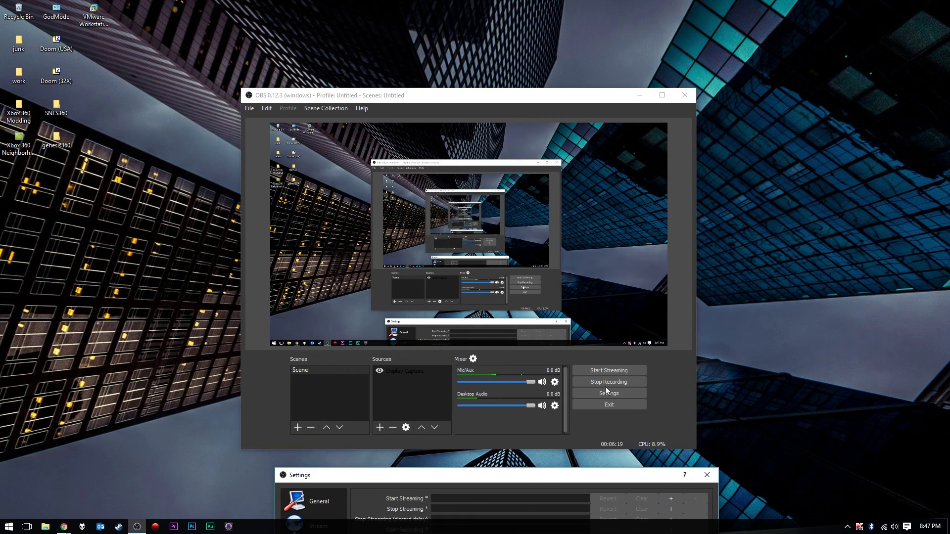
pyautogui.moveTo(592, 477); pyautogui.dragTo(629, 122)
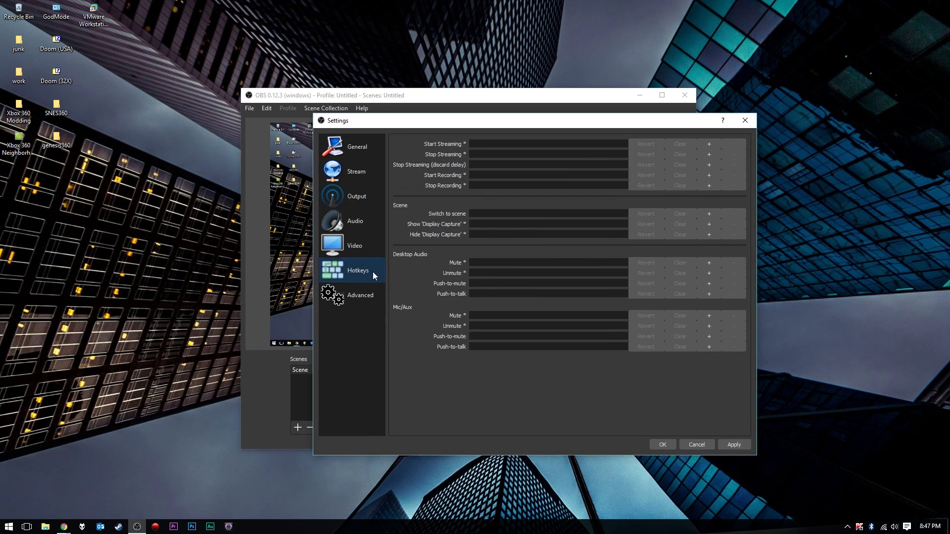
pyautogui.click(369, 296)
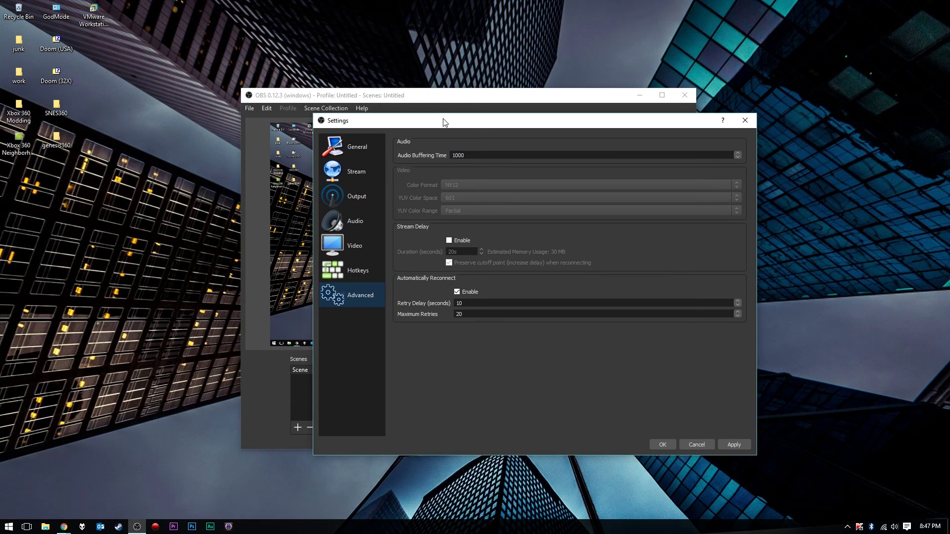
pyautogui.moveTo(445, 122); pyautogui.dragTo(448, 127)
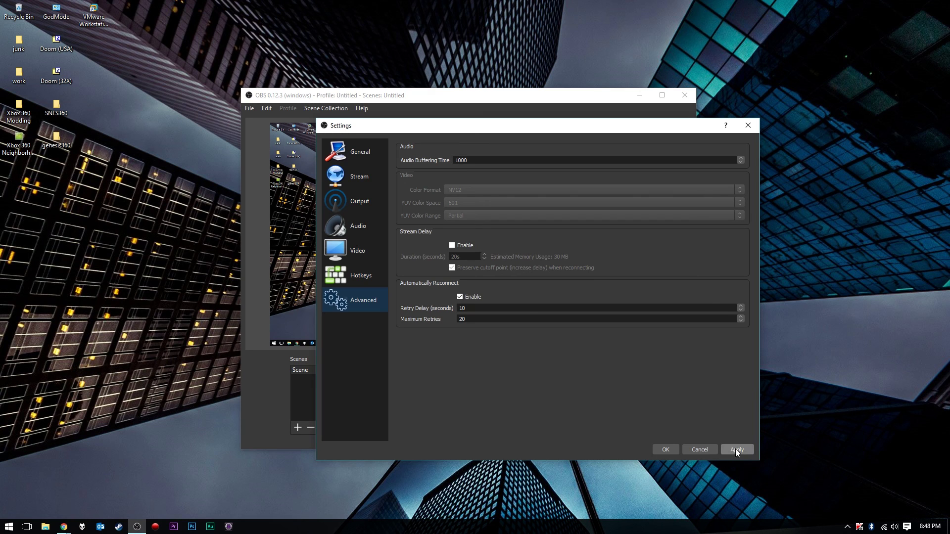
pyautogui.click(700, 447)
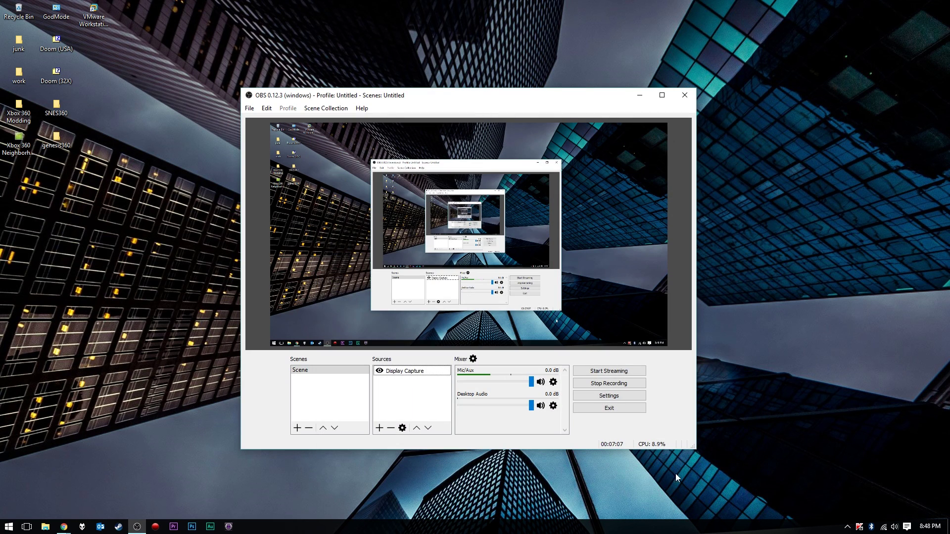